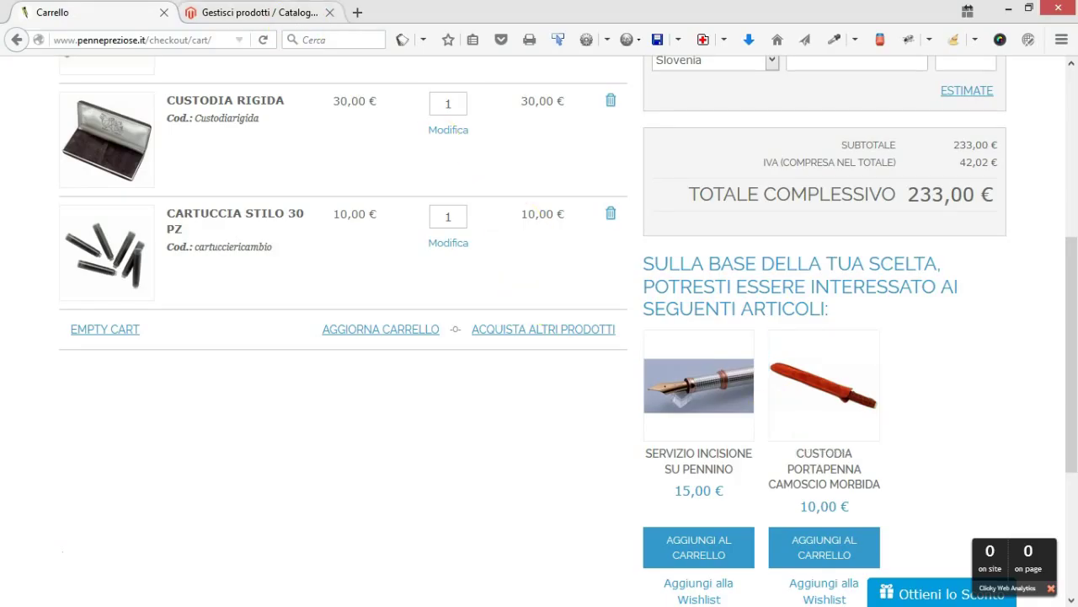
Switch to the Magento product list, open Penna Stilografica Argento e Radica italiana and display its associated products.
{"action": "left_click", "coordinate": [257, 13]}
{"action": "scroll", "coordinate": [337, 433], "scroll_direction": "down", "scroll_amount": 3}
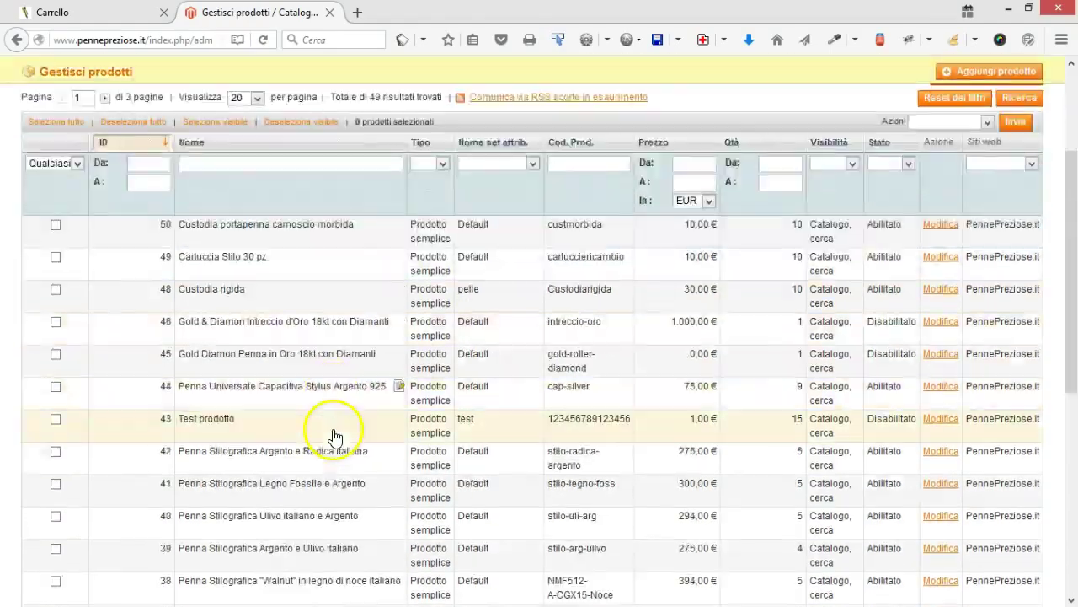
{"action": "left_click", "coordinate": [261, 447]}
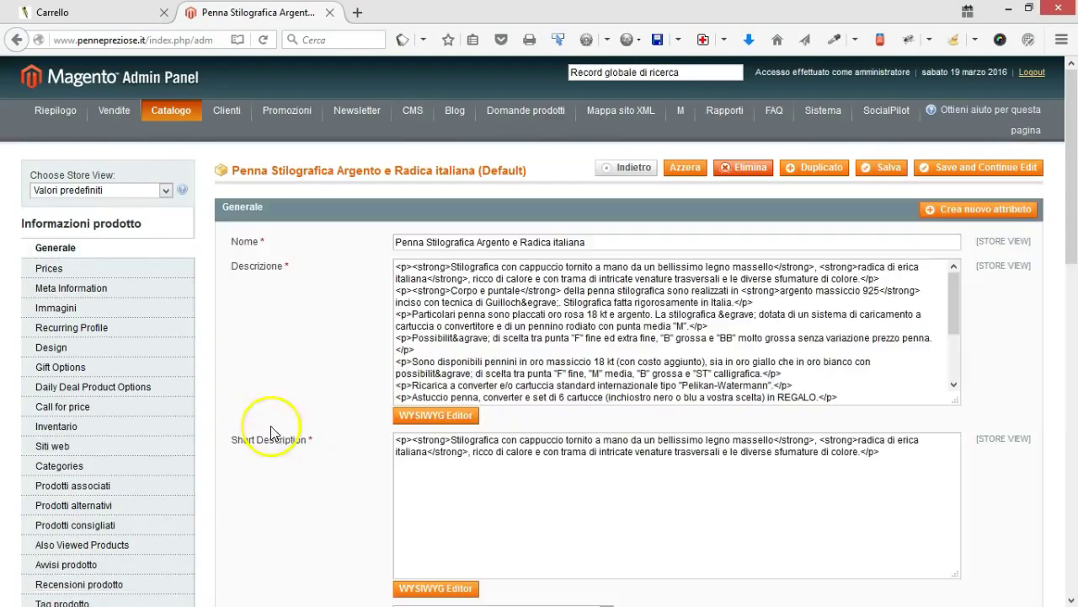
{"action": "scroll", "coordinate": [239, 354], "scroll_direction": "down", "scroll_amount": 1}
{"action": "scroll", "coordinate": [238, 354], "scroll_direction": "down", "scroll_amount": 3}
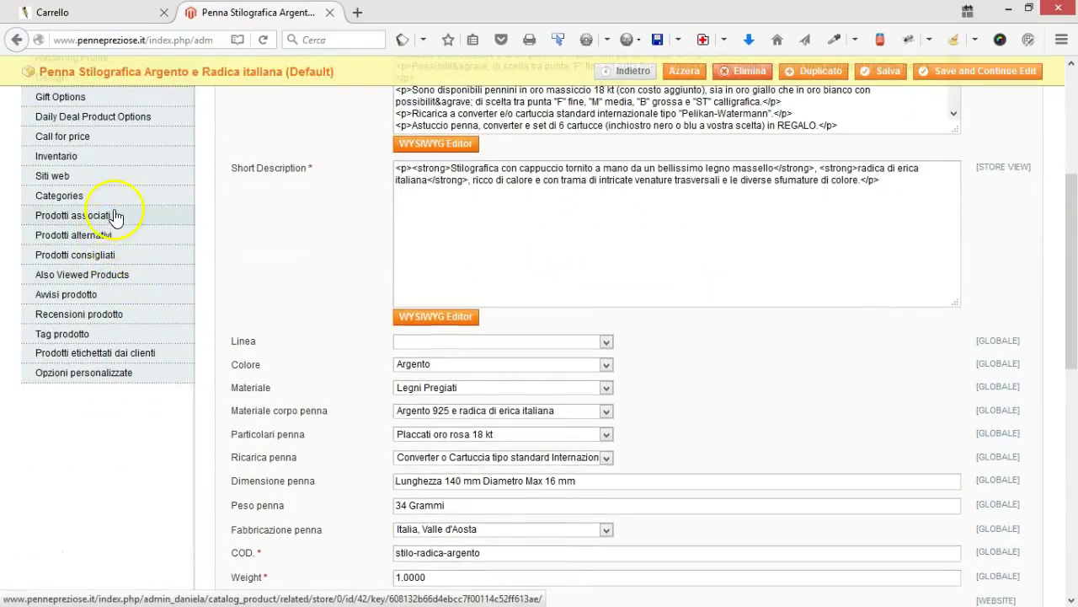
{"action": "left_click", "coordinate": [109, 216]}
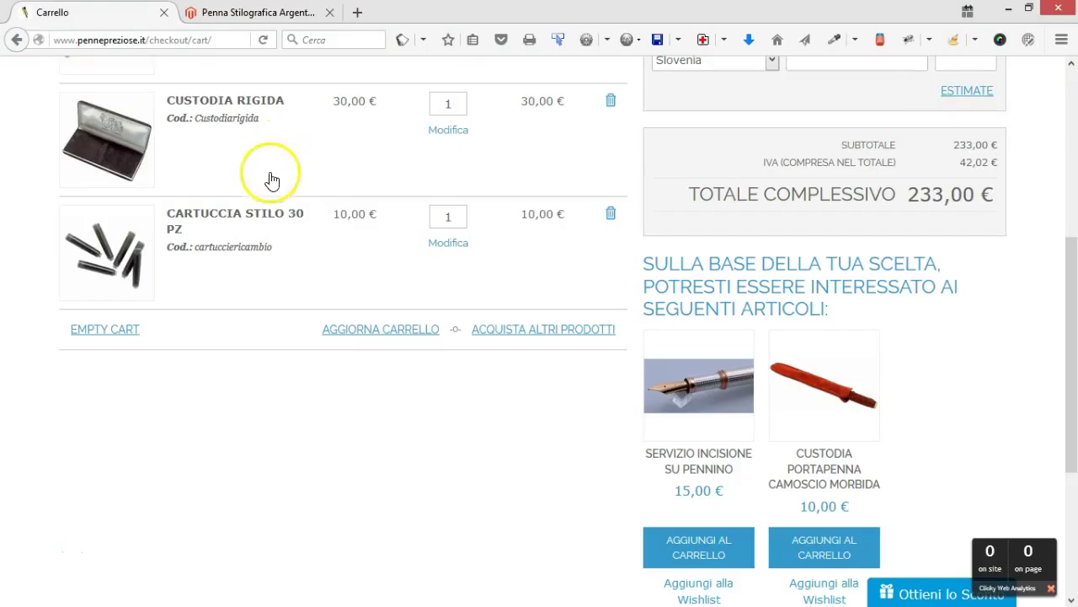
Open the storefront page of Penna Stilografica Argento e Radica italiana from the shopping cart.
{"action": "scroll", "coordinate": [269, 180], "scroll_direction": "up", "scroll_amount": 5}
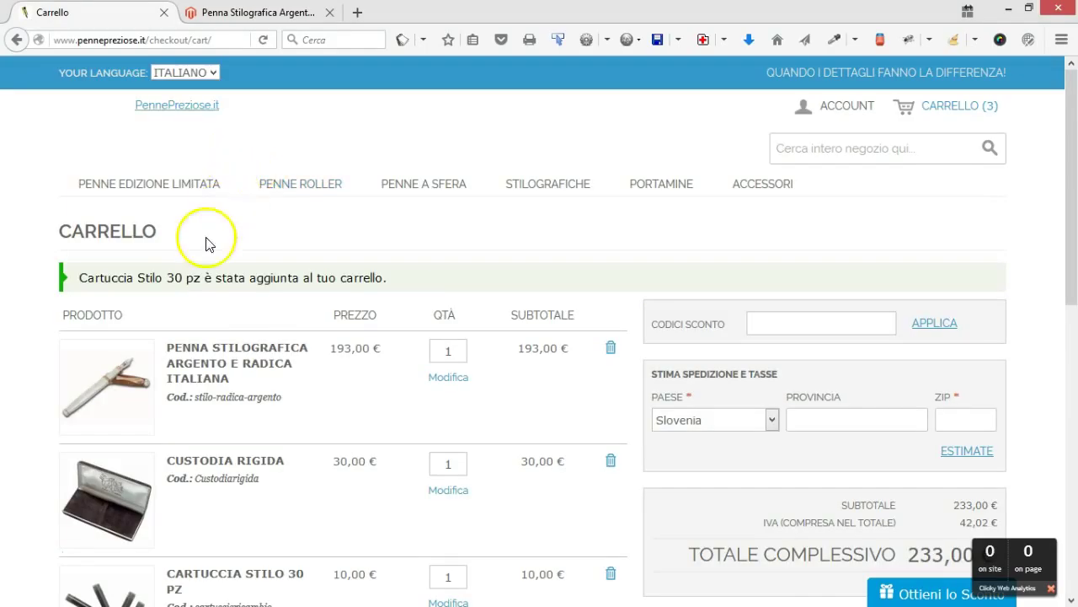
{"action": "left_click", "coordinate": [249, 357]}
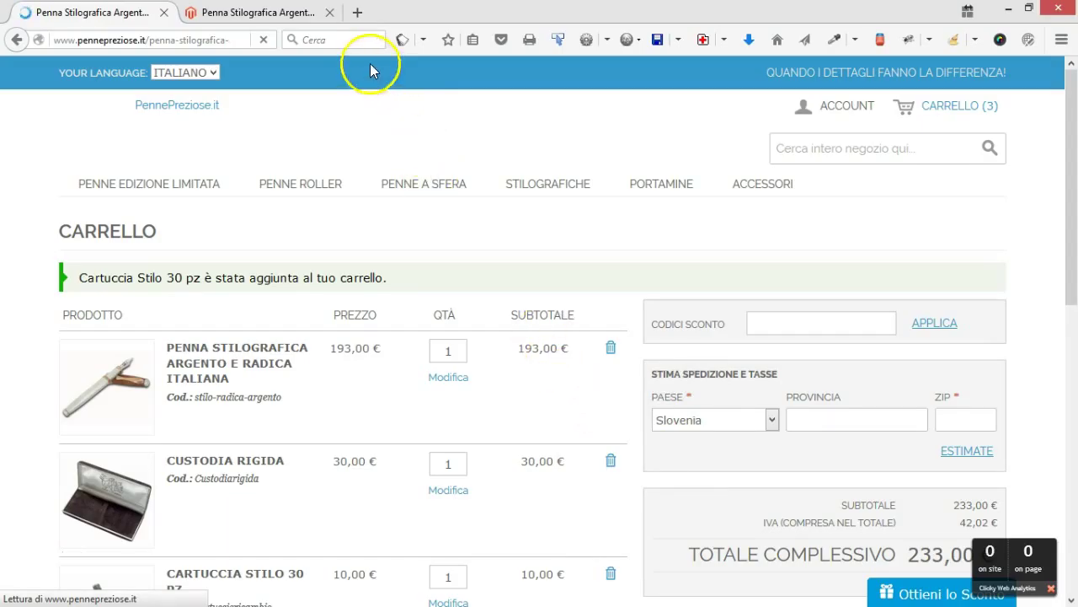
In the Magento admin, open the pen's alternative products, deselect all of them and save the product.
{"action": "left_click", "coordinate": [257, 12]}
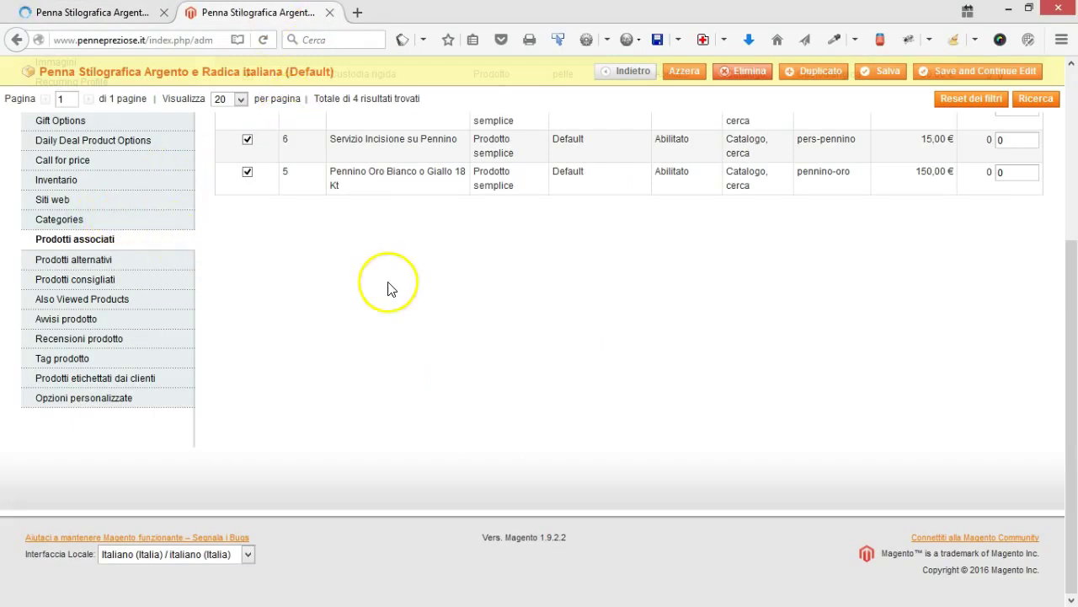
{"action": "scroll", "coordinate": [253, 311], "scroll_direction": "up", "scroll_amount": 2}
{"action": "left_click", "coordinate": [140, 351]}
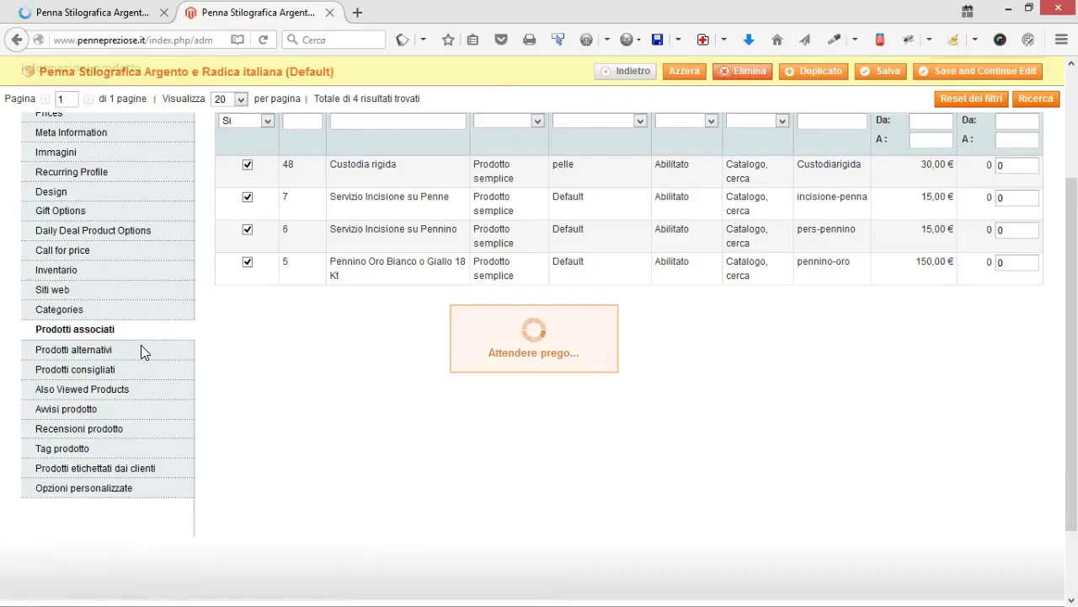
{"action": "left_click", "coordinate": [140, 375]}
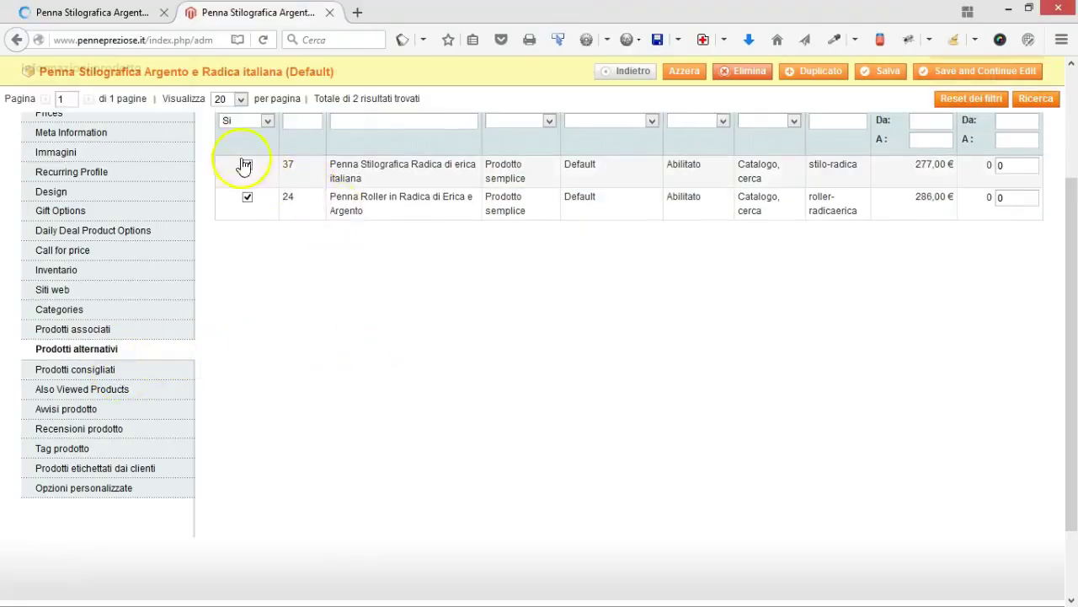
{"action": "scroll", "coordinate": [253, 124], "scroll_direction": "up", "scroll_amount": 2}
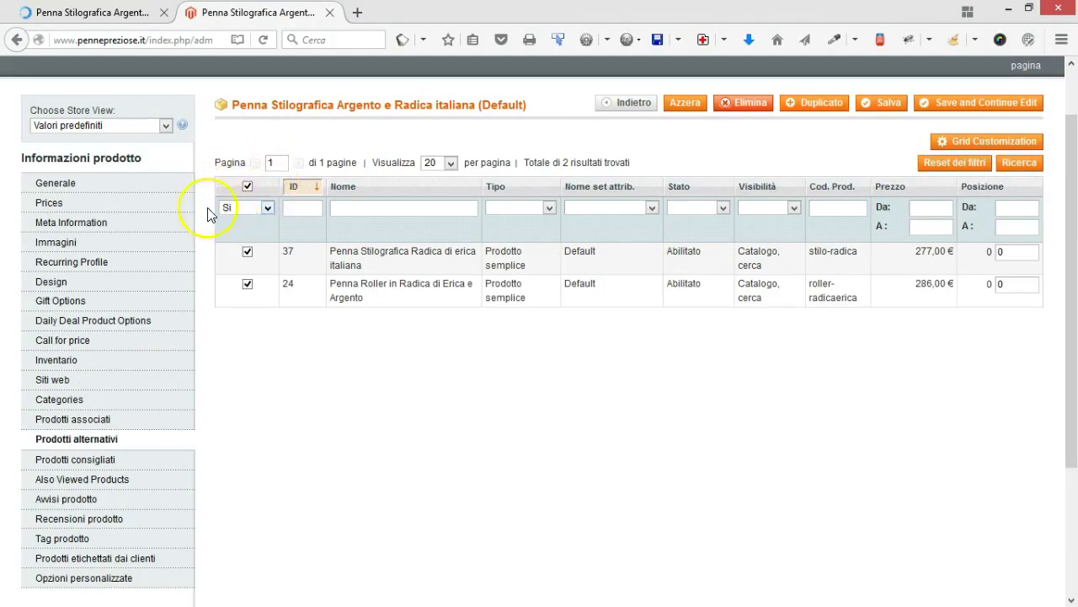
{"action": "left_click", "coordinate": [247, 187]}
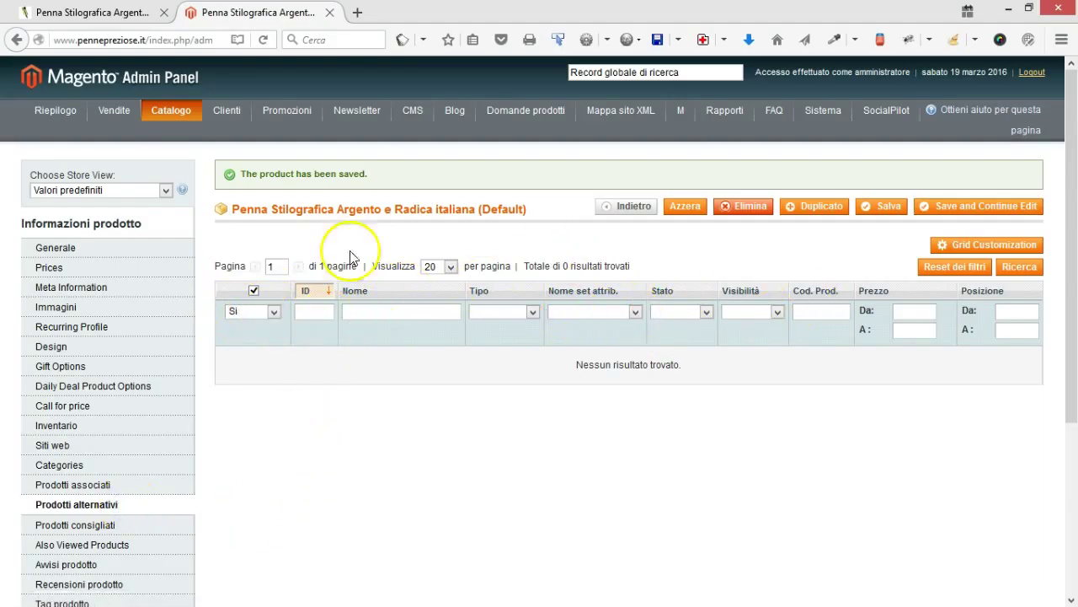
Set the alternative products selection filter to Qualsiasi and run the search to list the whole catalog.
{"action": "left_click", "coordinate": [255, 314]}
{"action": "left_click", "coordinate": [244, 328]}
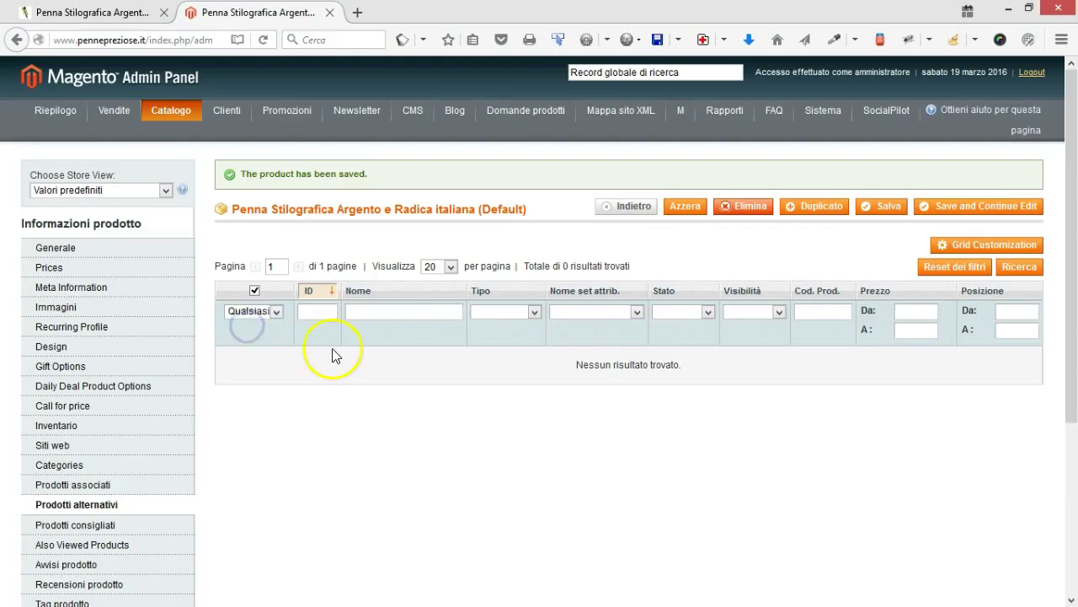
{"action": "left_click", "coordinate": [1022, 268]}
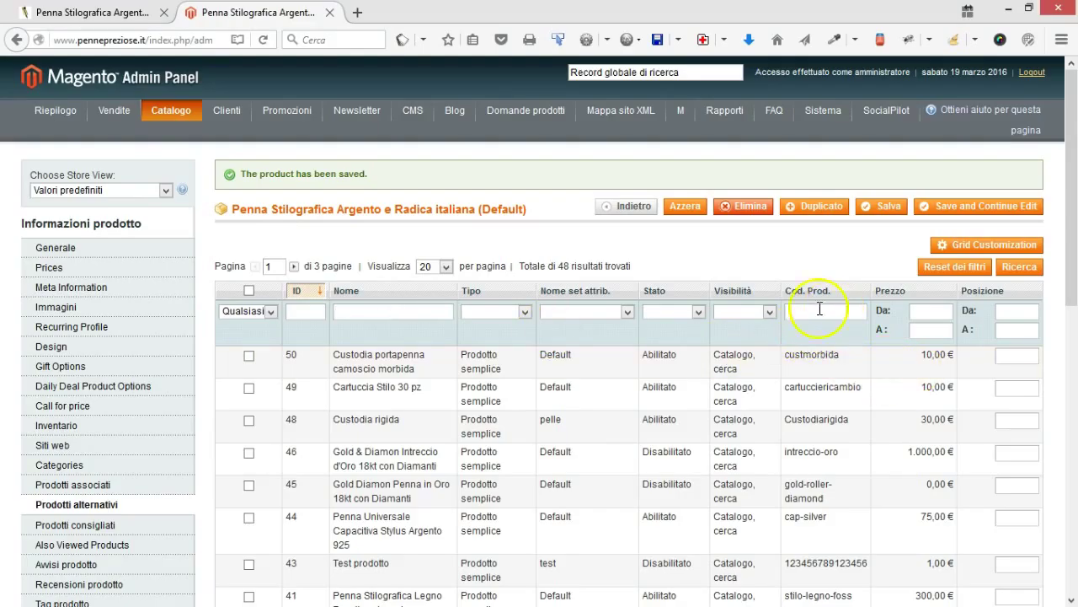
Filter the products by the name "radica" and select Penna Stilografica Radica di erica italiana and Penna Roller in Radica di Erica e Argento.
{"action": "left_click", "coordinate": [429, 310]}
{"action": "type", "text": "radica"}
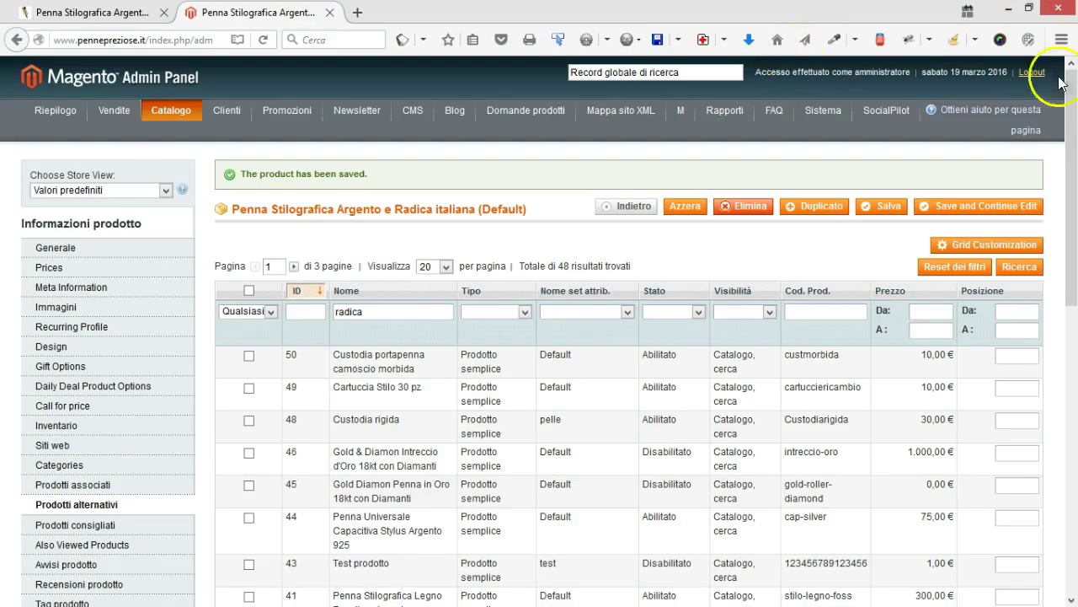
{"action": "left_click", "coordinate": [1032, 267]}
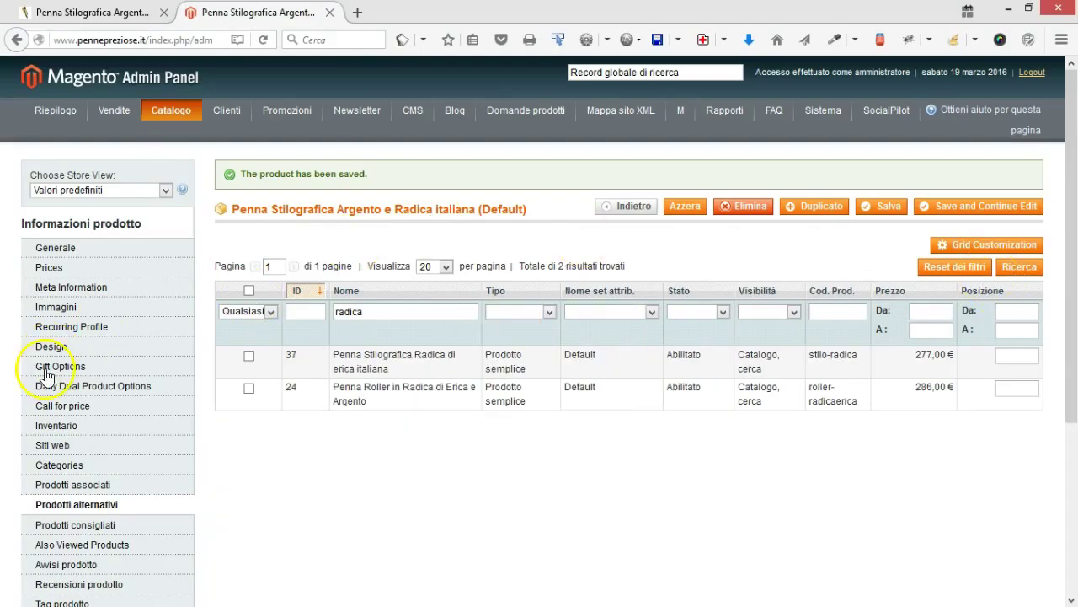
{"action": "left_click", "coordinate": [248, 357]}
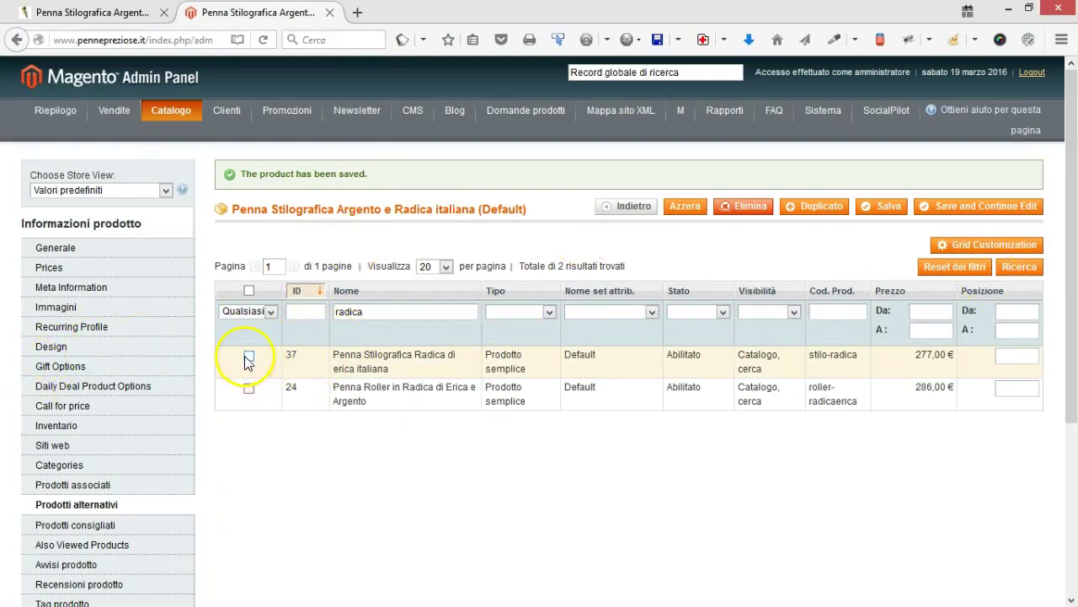
{"action": "left_click", "coordinate": [249, 389]}
Filter the products by the name "legno" and select the Legno Fossile e Argento and "Essenza di Ulivo" fountain pens.
{"action": "double_click", "coordinate": [406, 312]}
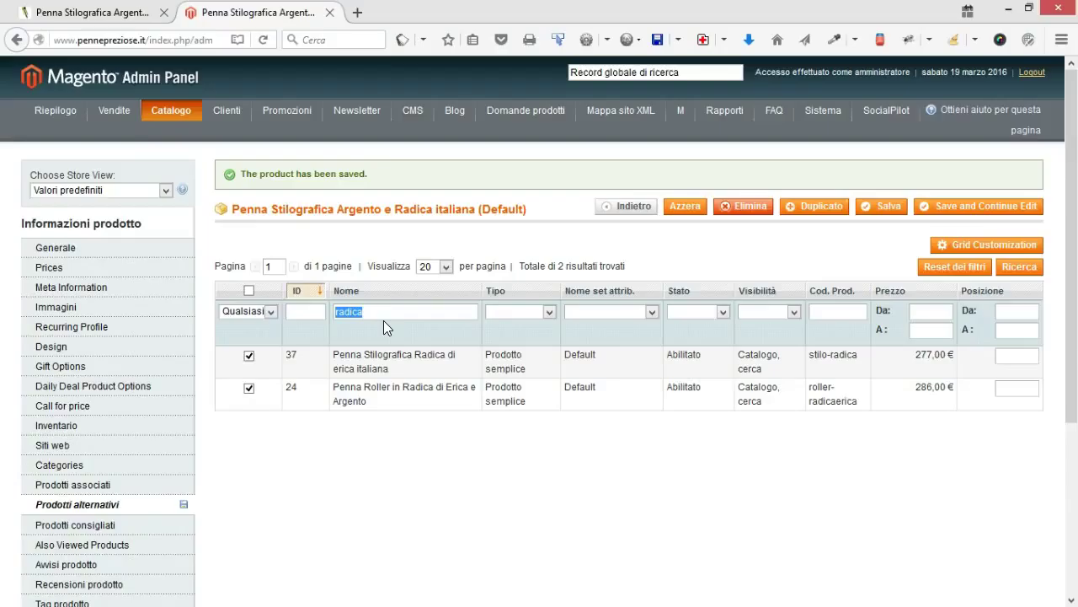
{"action": "type", "text": "legno"}
{"action": "left_click", "coordinate": [1033, 267]}
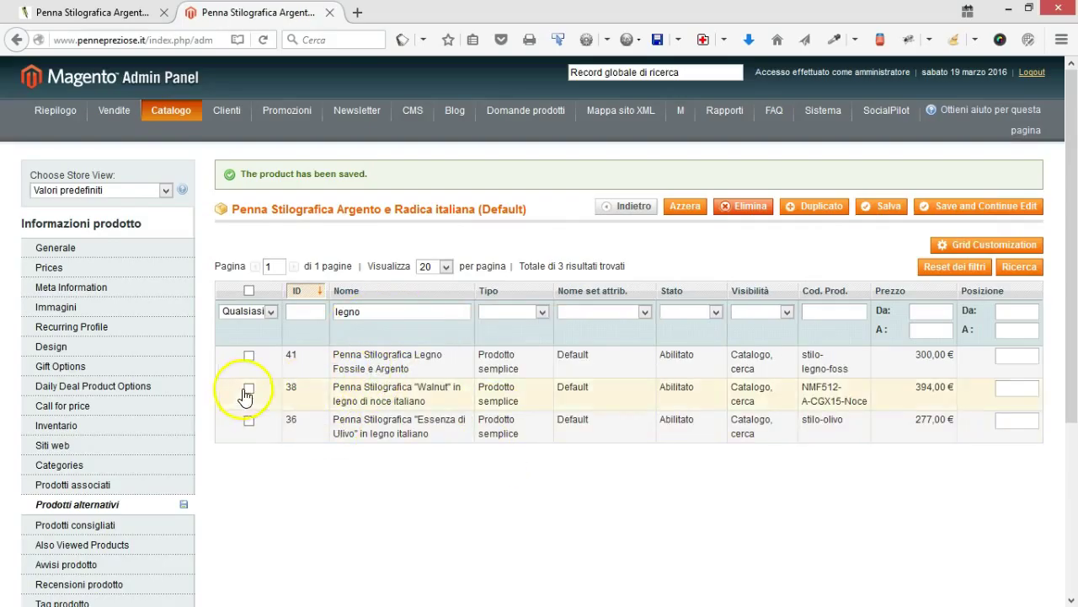
{"action": "left_click", "coordinate": [248, 356]}
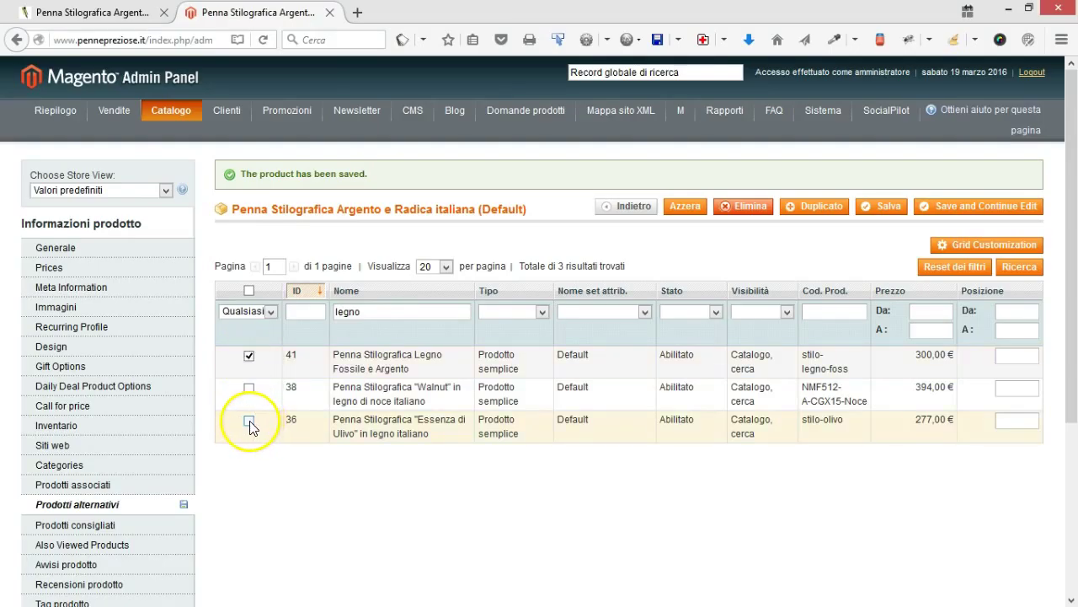
{"action": "left_click", "coordinate": [248, 421]}
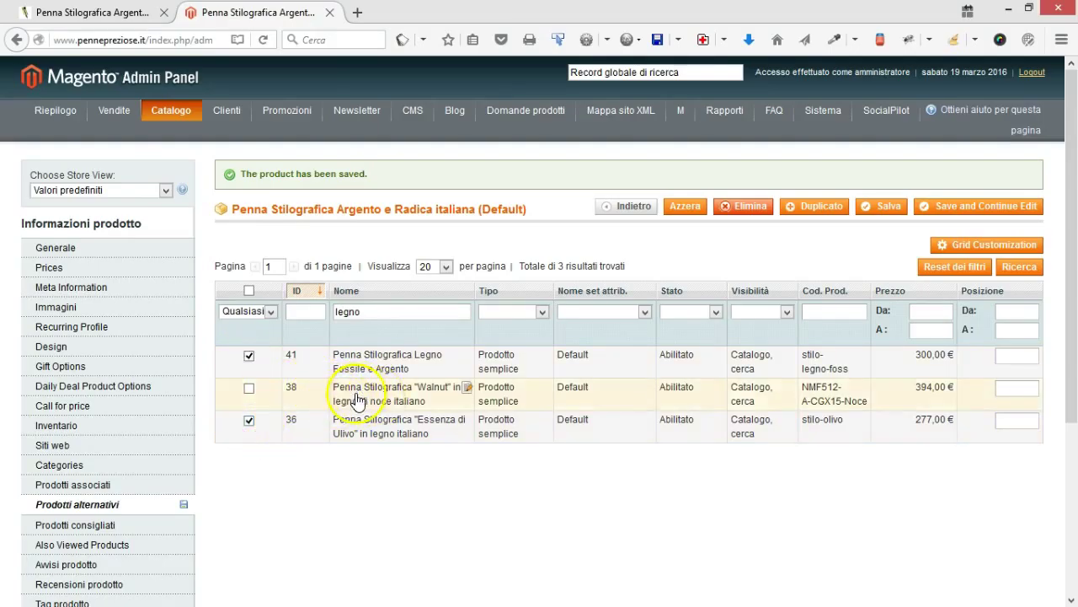
Save the product while continuing to edit it, and reopen its alternative products to review the assigned pens.
{"action": "left_click", "coordinate": [967, 206]}
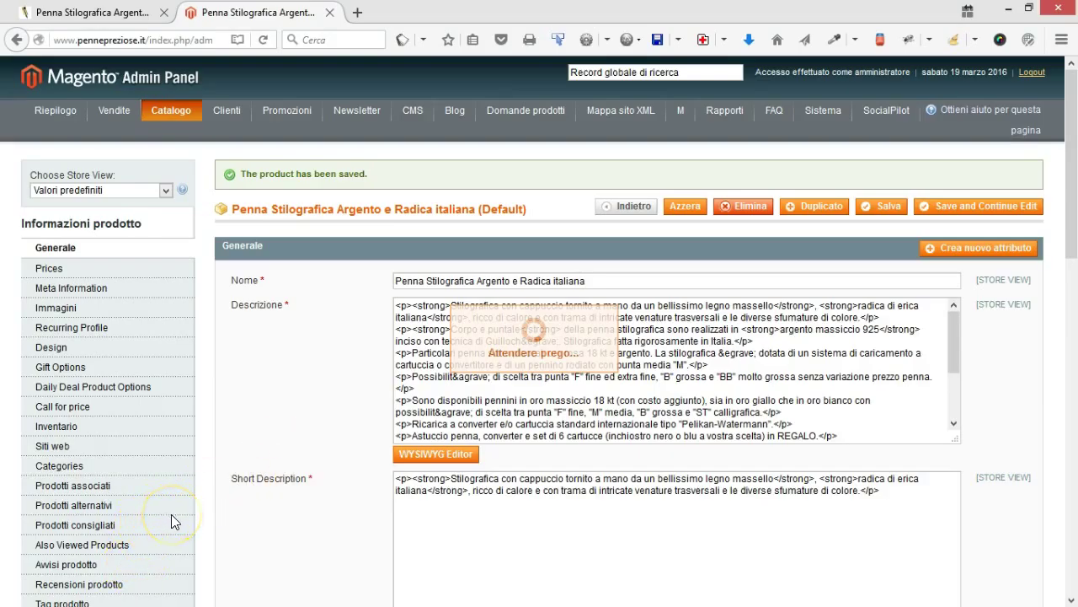
{"action": "left_click", "coordinate": [123, 500]}
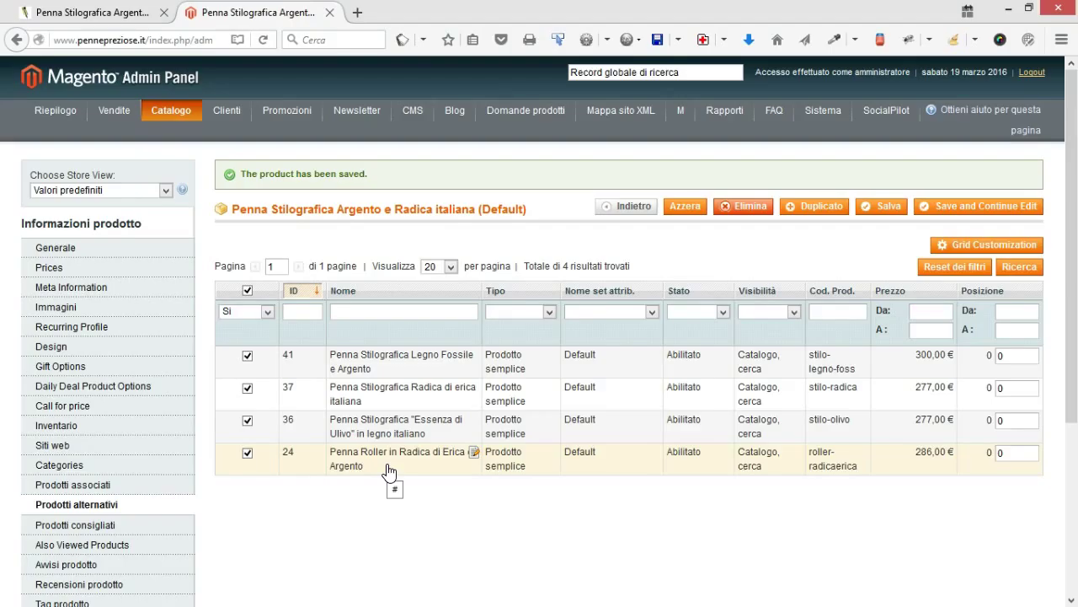
{"action": "left_click_drag", "start_coordinate": [390, 470], "coordinate": [474, 470]}
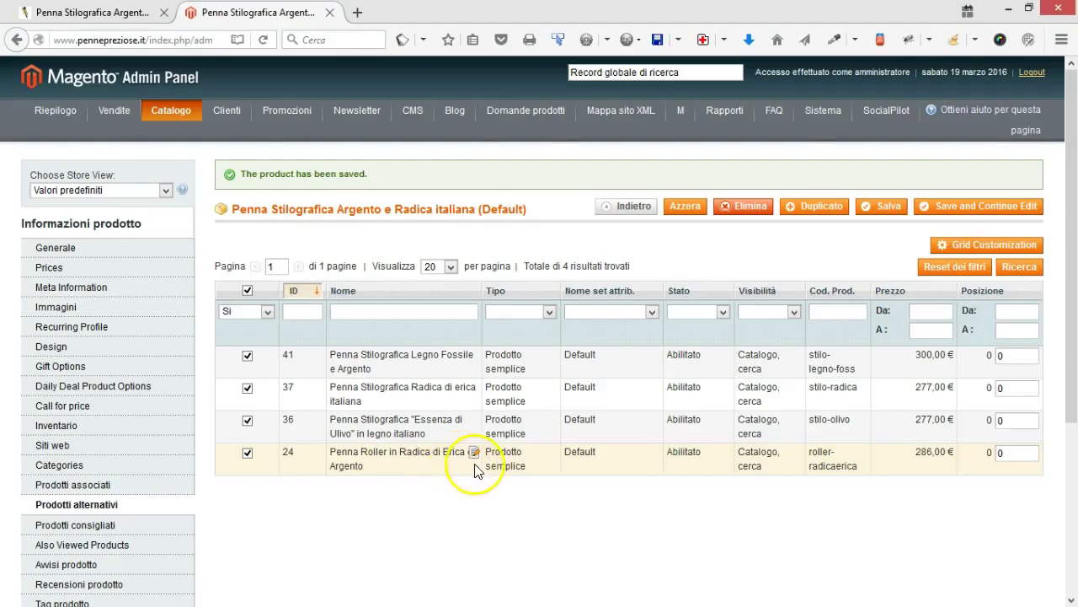
{"action": "scroll", "coordinate": [475, 470], "scroll_direction": "down", "scroll_amount": 3}
{"action": "scroll", "coordinate": [424, 344], "scroll_direction": "up", "scroll_amount": 2}
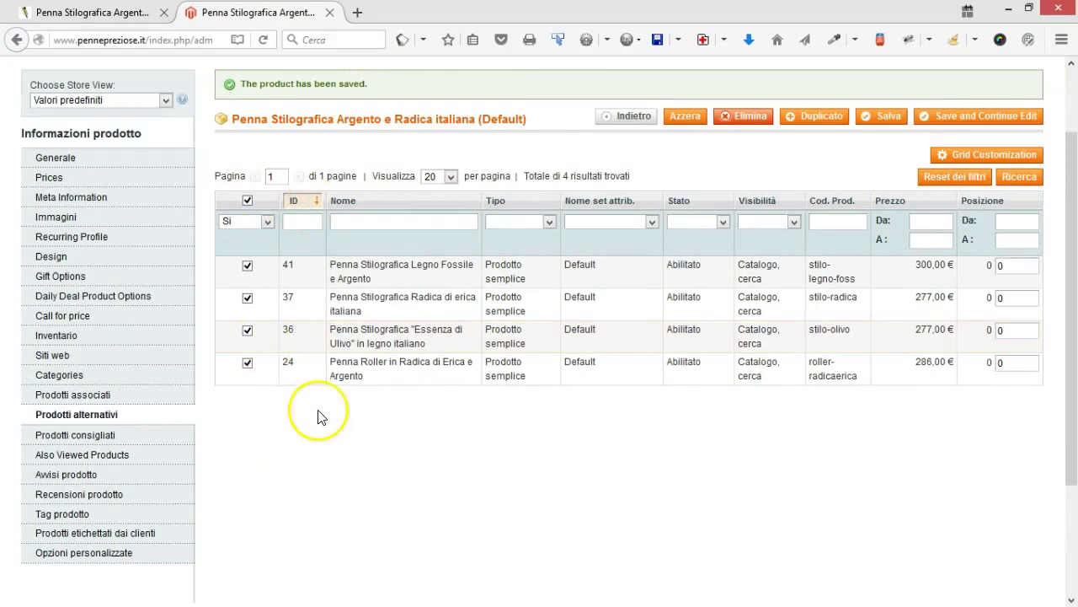
Set the selection filter to Qualsiasi and search the alternative products for the name "stilografiche".
{"action": "left_click", "coordinate": [255, 223]}
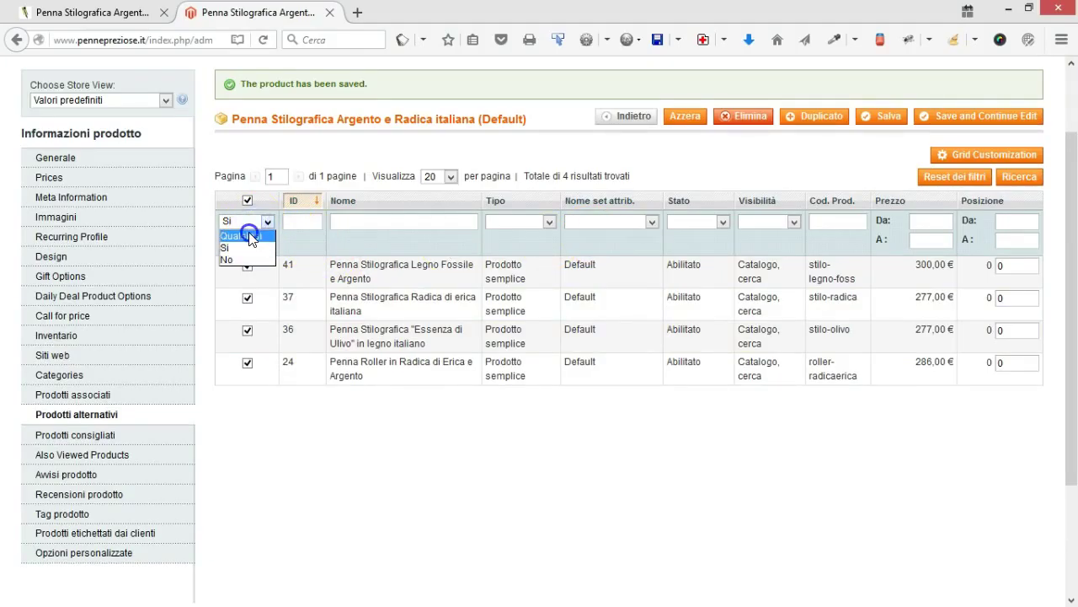
{"action": "left_click", "coordinate": [253, 236]}
{"action": "left_click", "coordinate": [399, 220]}
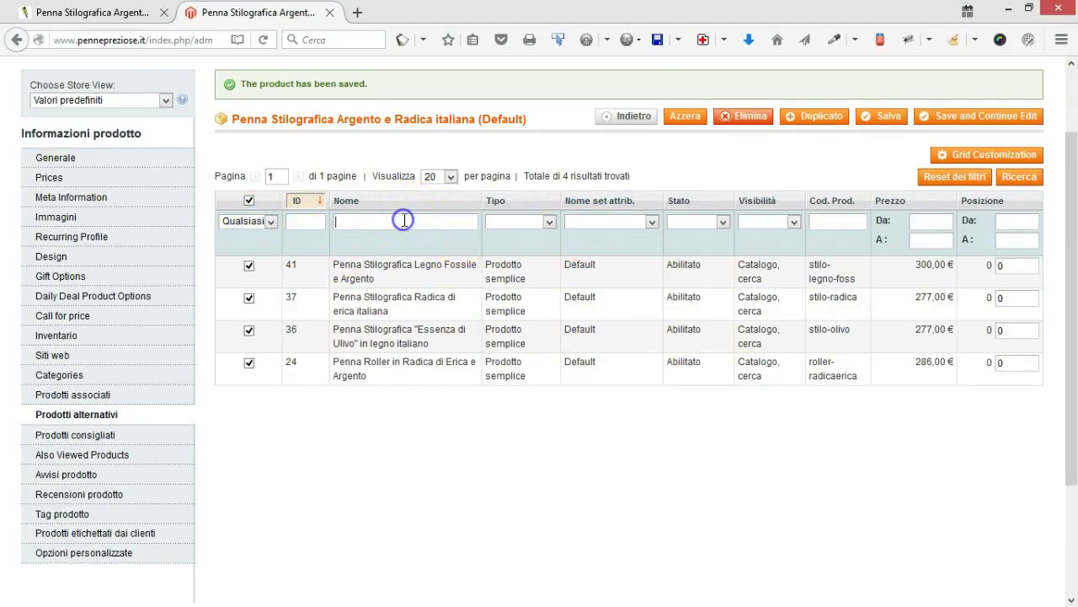
{"action": "type", "text": "stilografiche"}
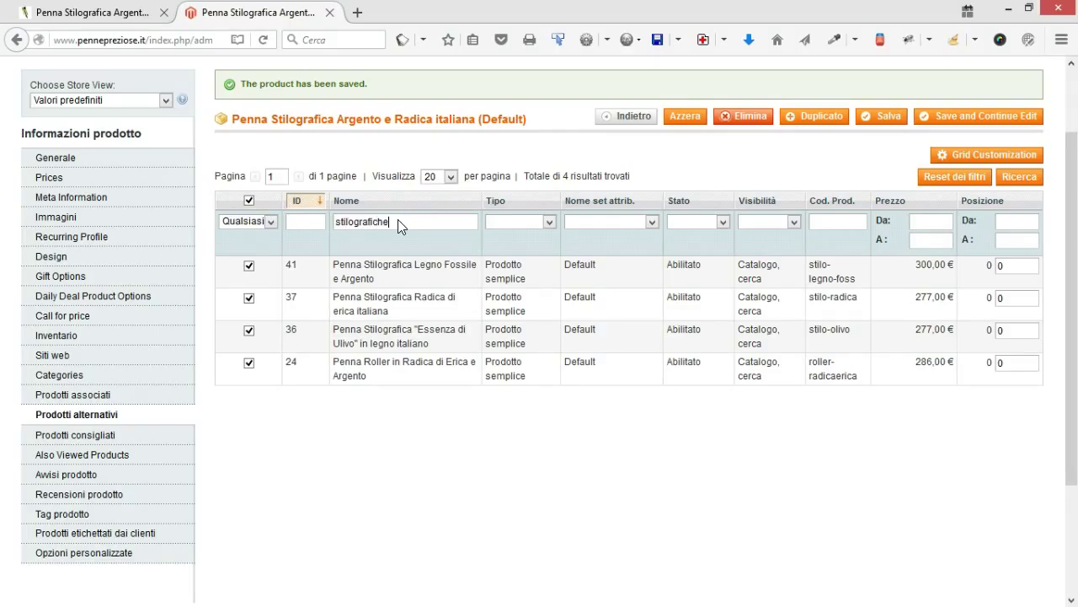
{"action": "key", "text": "Return"}
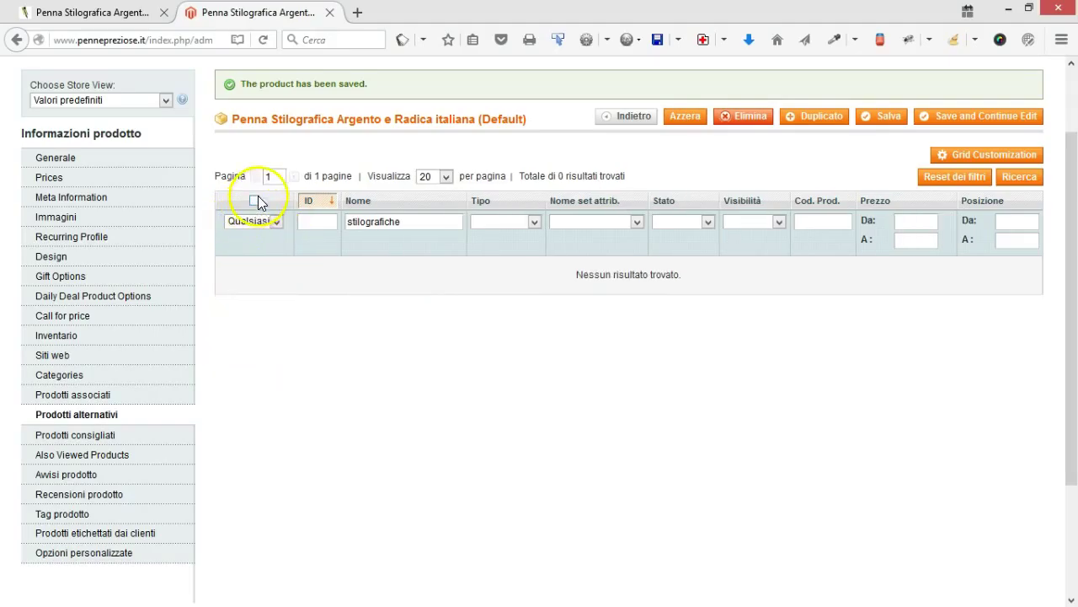
Clear the name filter, reload the full list, and filter the alternative products to the selected ones only with Sì.
{"action": "double_click", "coordinate": [402, 222]}
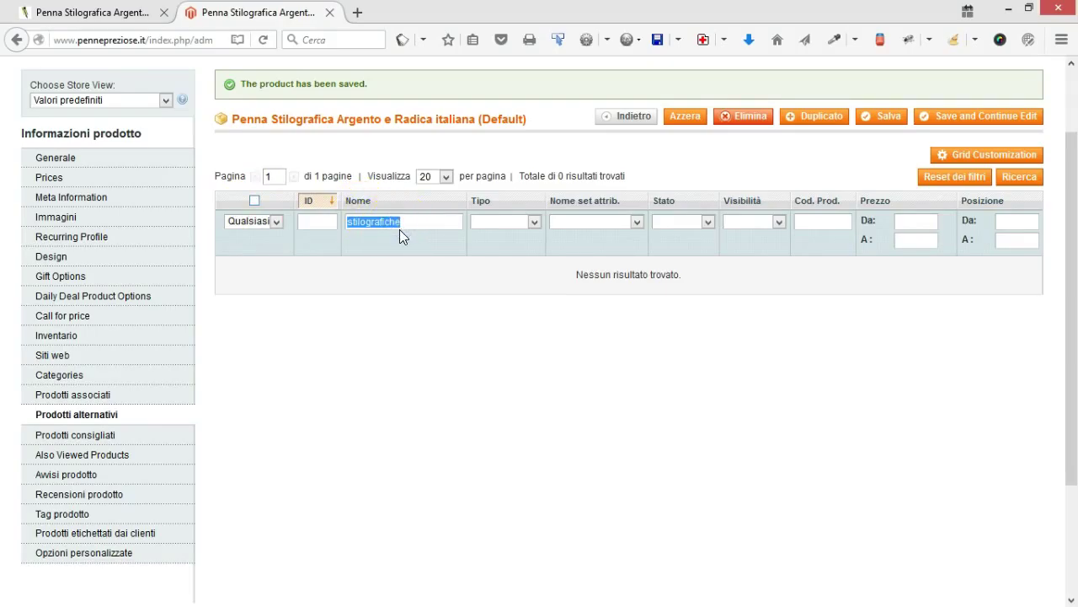
{"action": "key", "text": "BackSpace"}
{"action": "key", "text": "Return"}
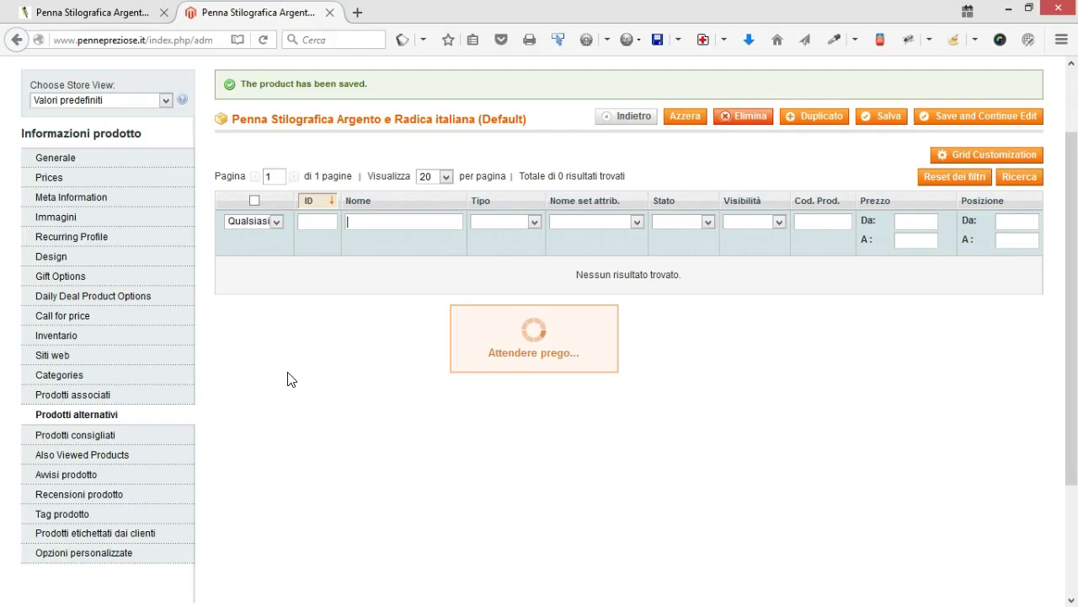
{"action": "left_click", "coordinate": [245, 222]}
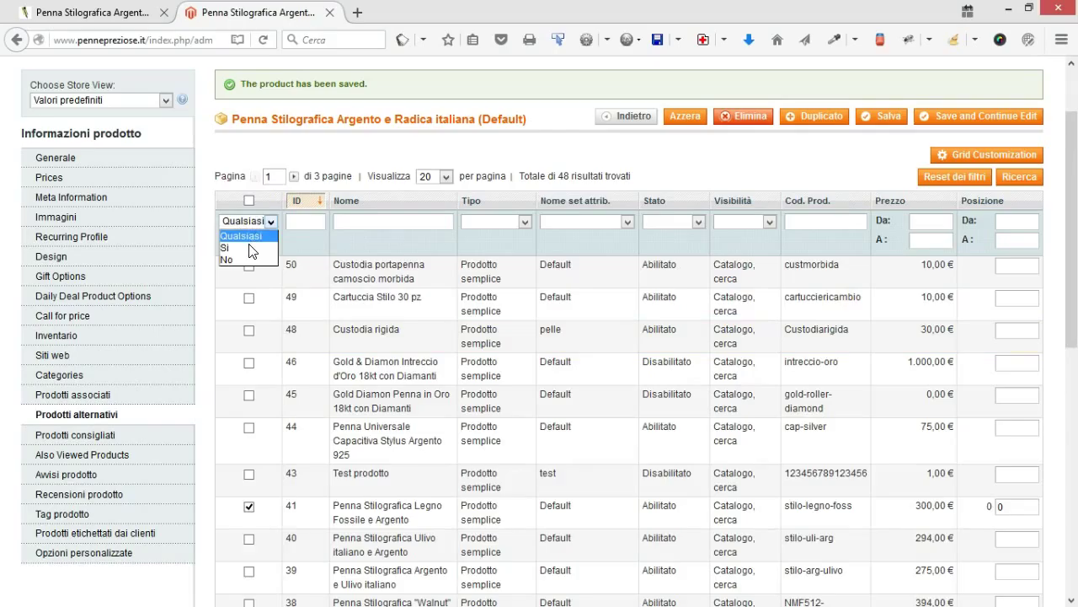
{"action": "left_click", "coordinate": [246, 247]}
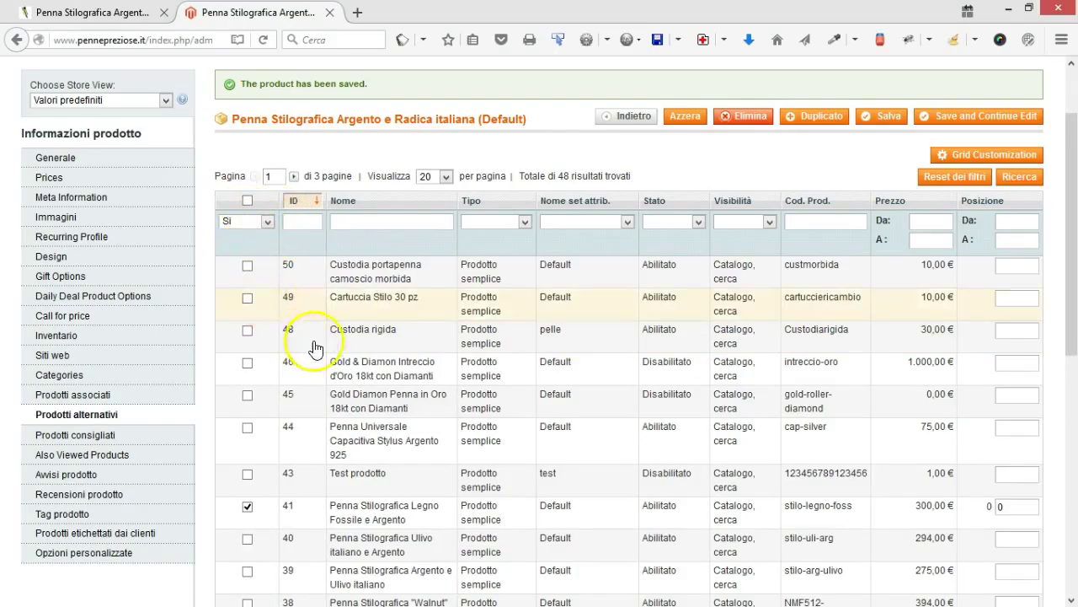
{"action": "left_click", "coordinate": [1014, 178]}
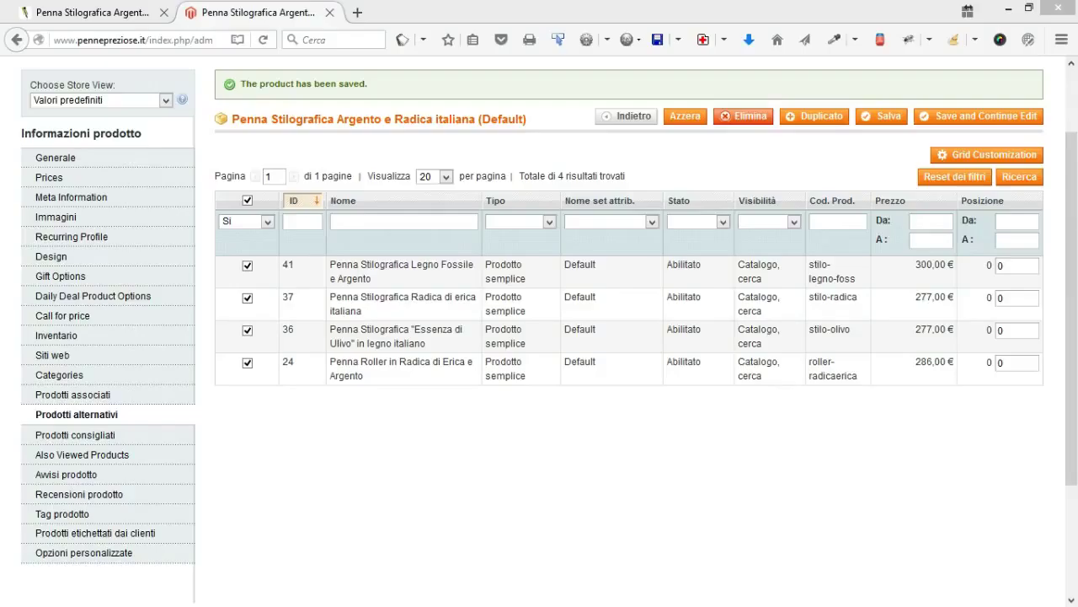
{"action": "left_click", "coordinate": [31, 555]}
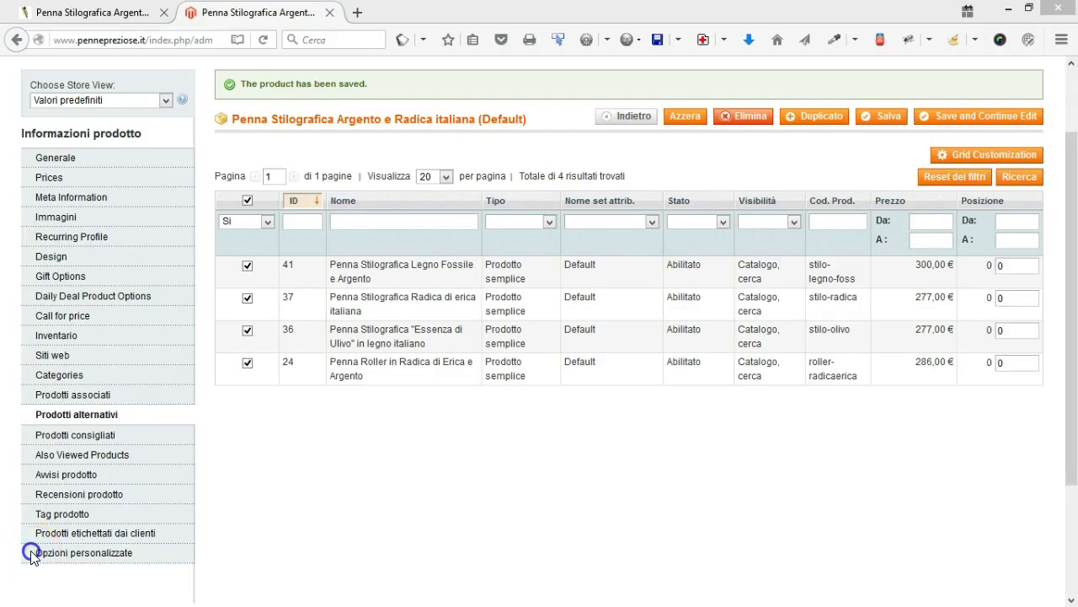